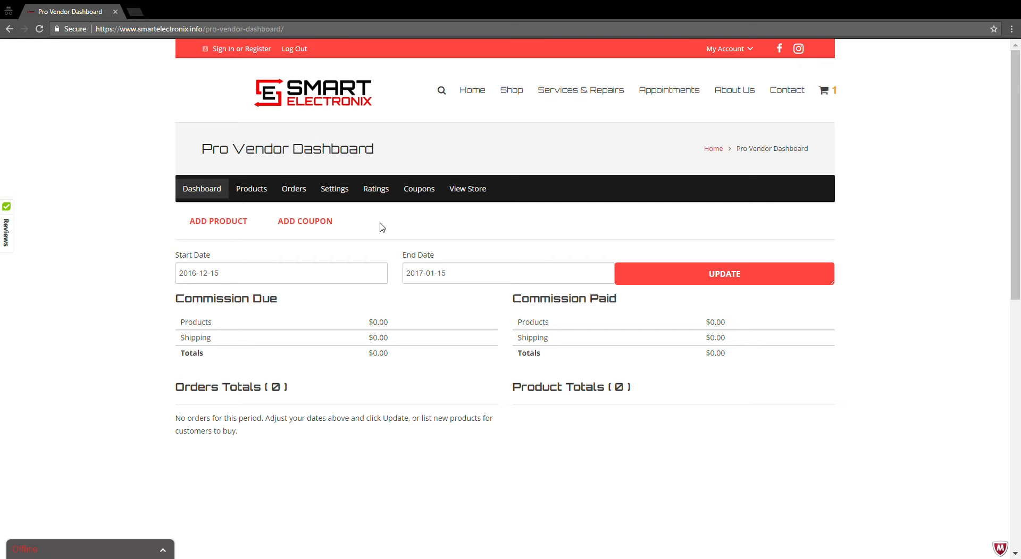
Start a new product from the vendor dashboard and name it "Test Products".
scroll(506, 279, "down", 3)
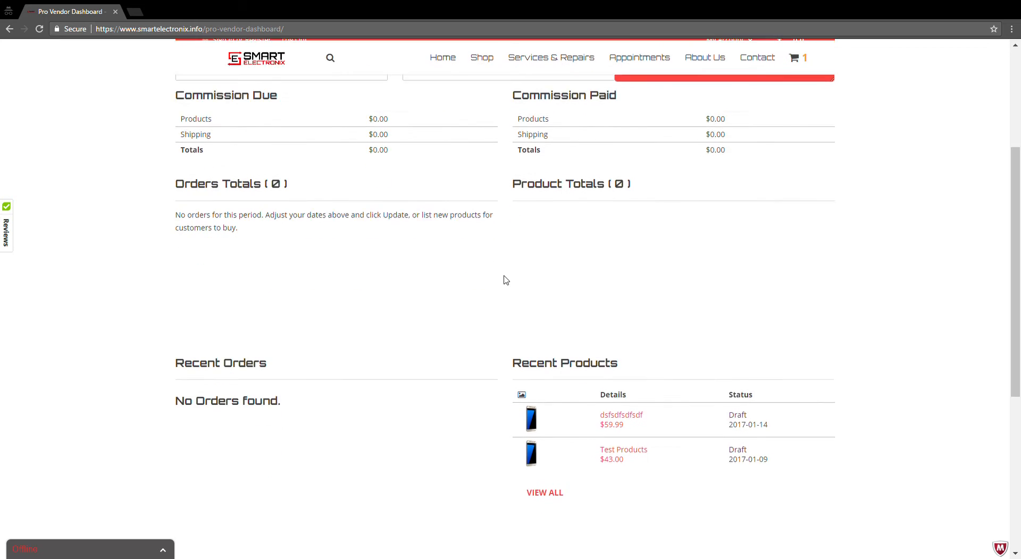
scroll(506, 281, "up", 2)
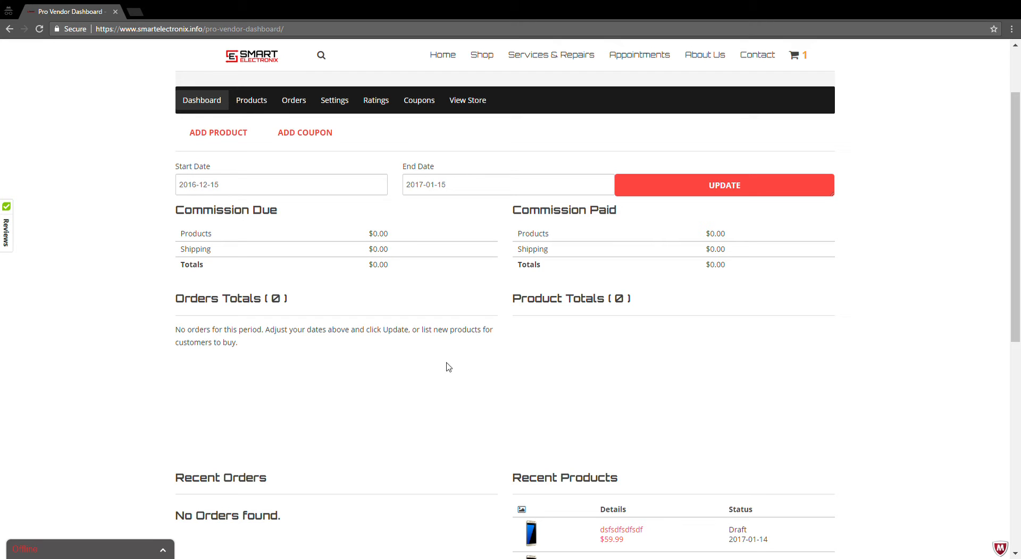
scroll(471, 378, "down", 2)
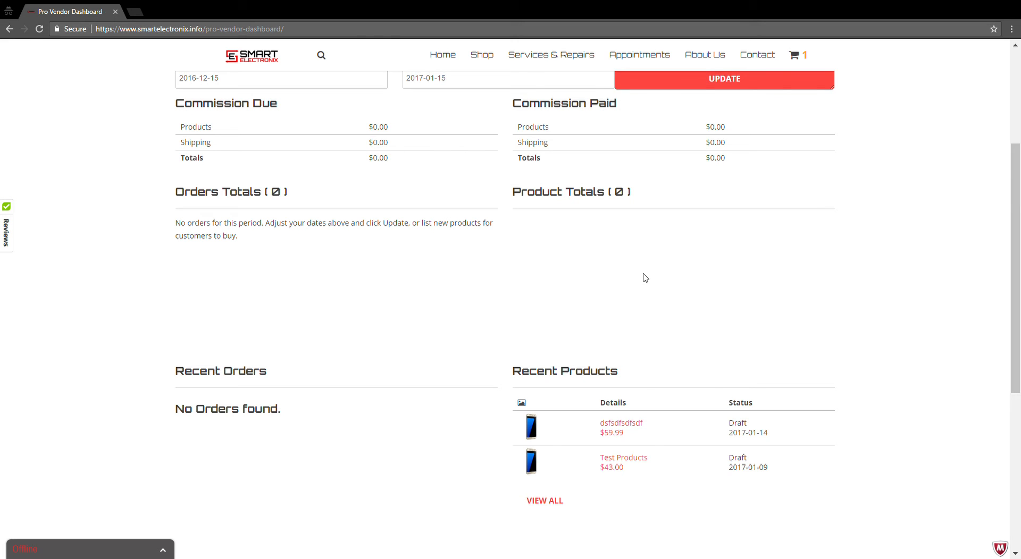
scroll(645, 278, "up", 4)
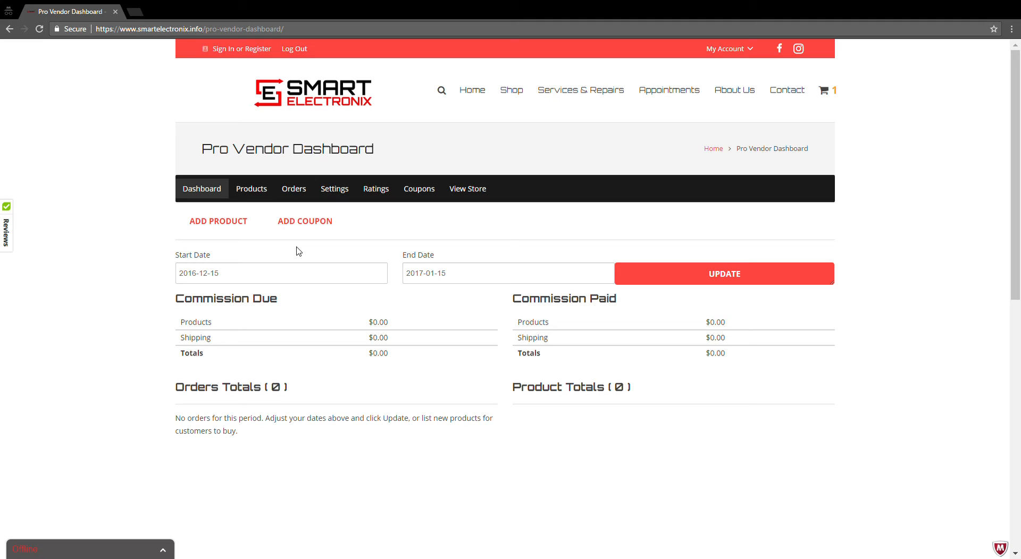
left_click(227, 227)
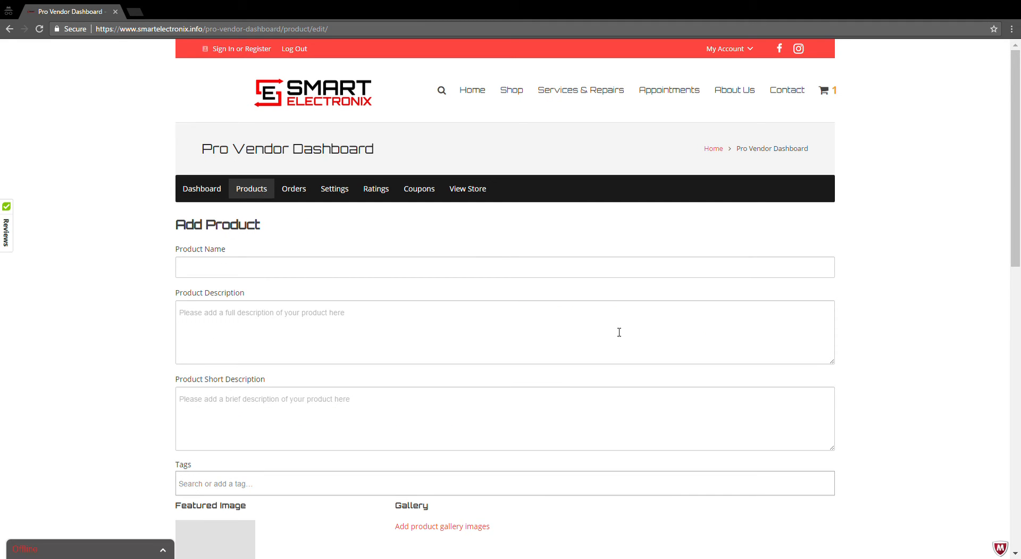
scroll(616, 330, "down", 3)
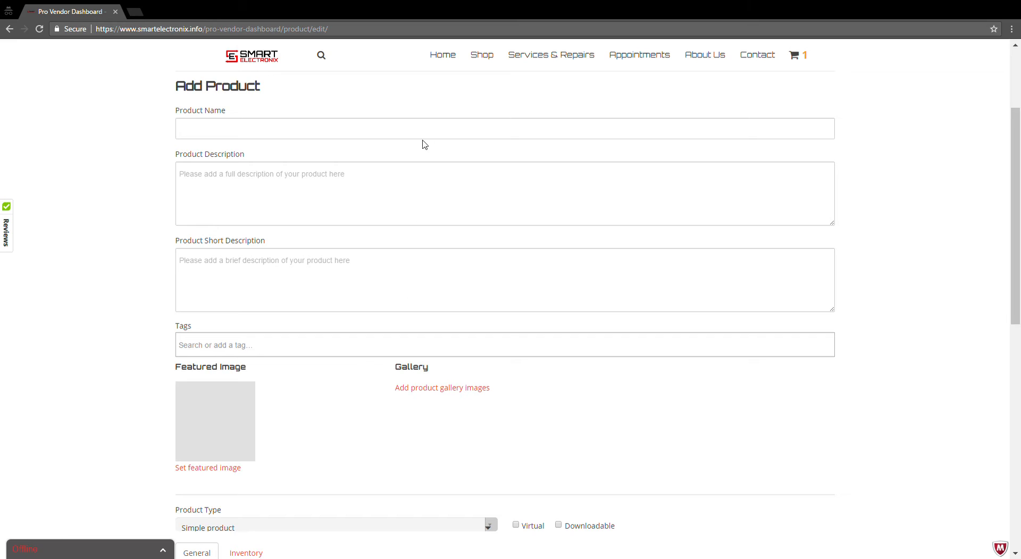
left_click(460, 139)
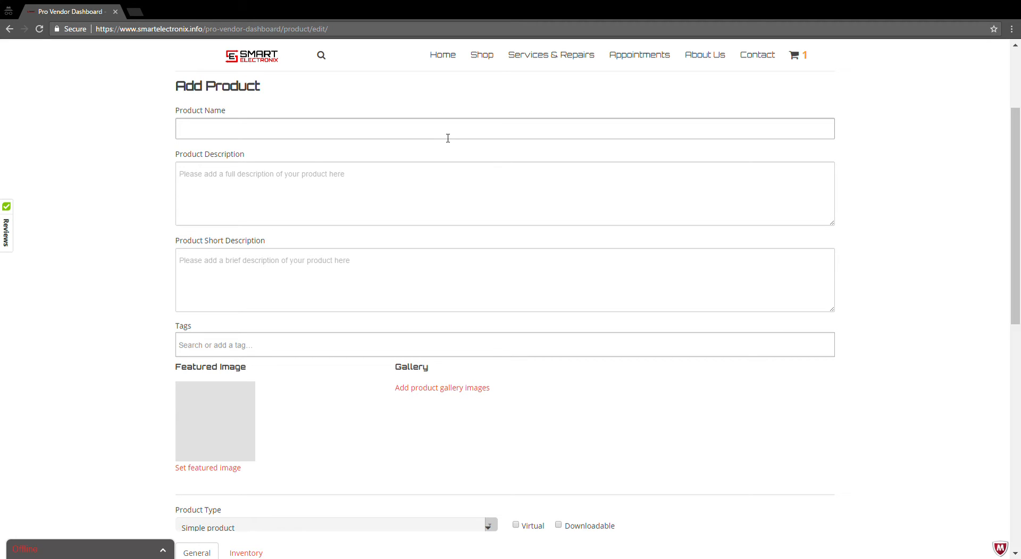
type("Test Products")
key("Tab")
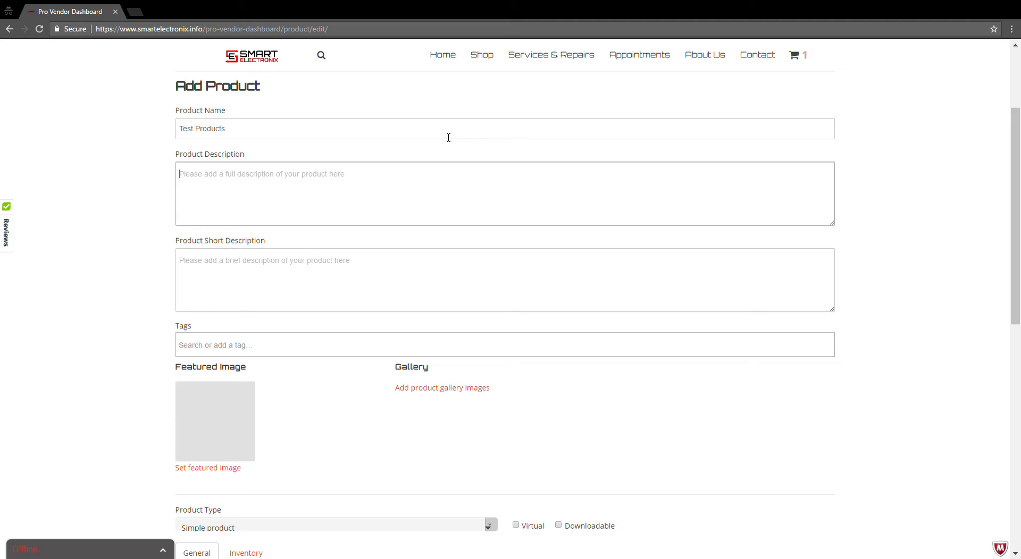
Enter "Test Product Description" as the product description and "Product Info" as the short description.
type("Test Produc")
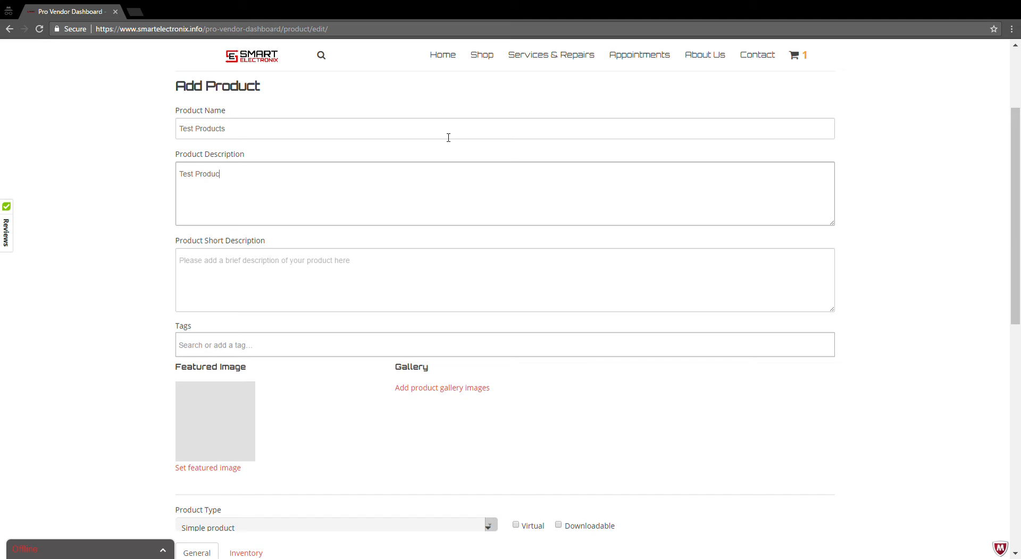
type("t Description")
key("Tab")
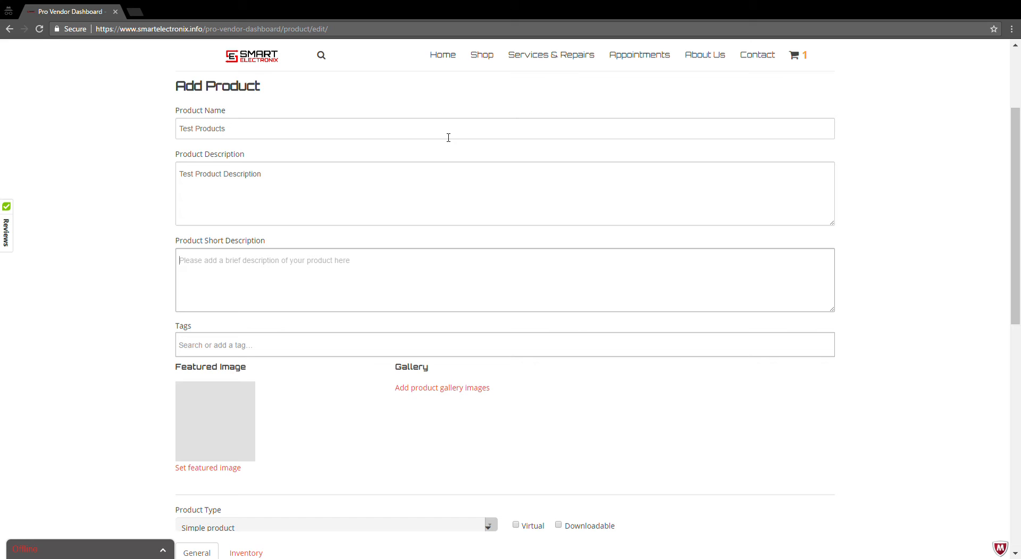
type("Pr")
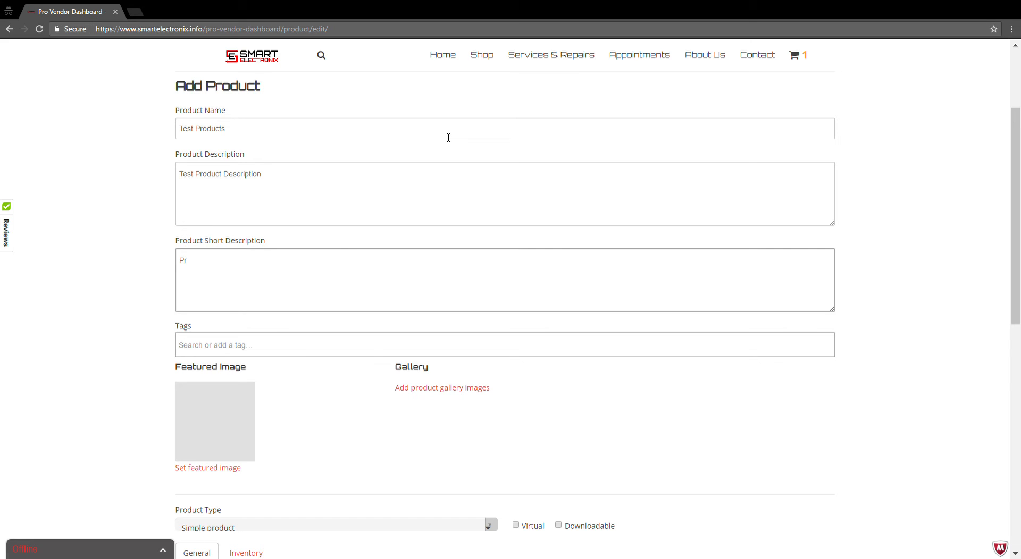
type("oduct Info")
key("Tab")
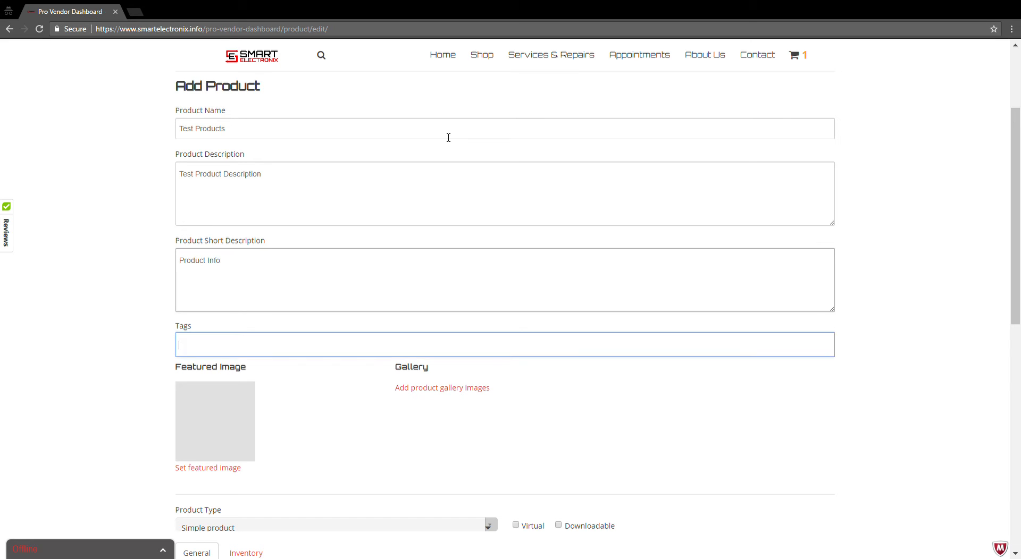
Add the tag "electronic" to the product.
left_click(400, 342)
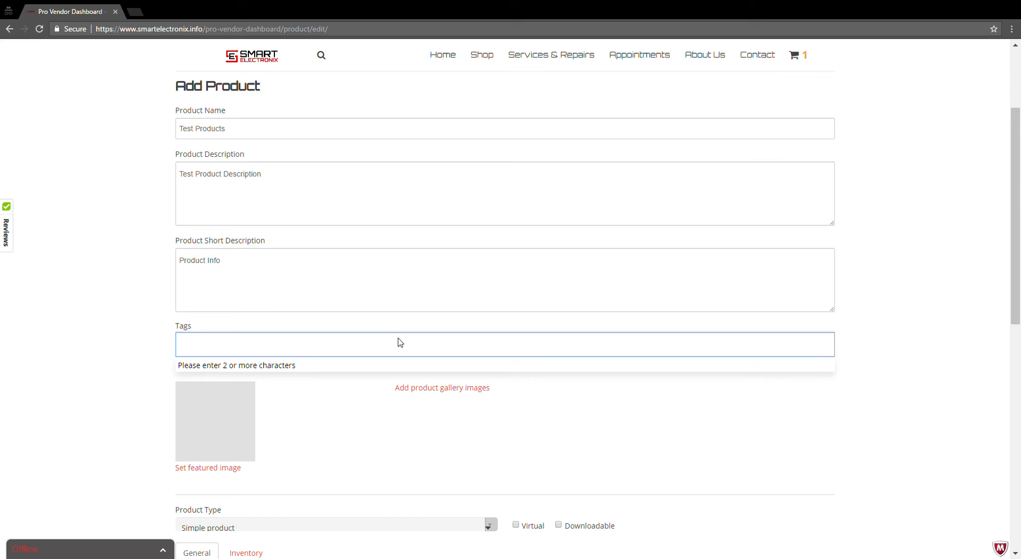
type("electronic")
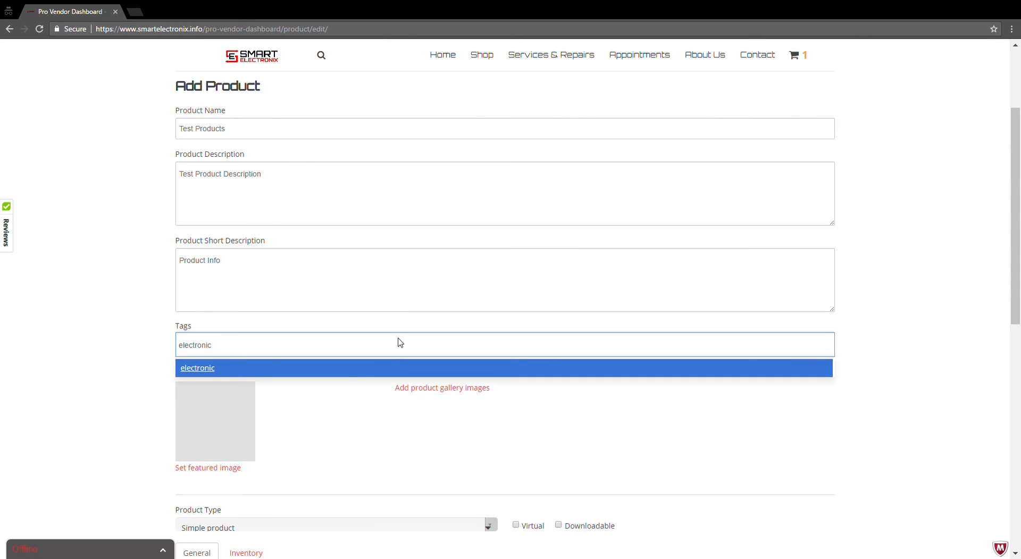
left_click(242, 370)
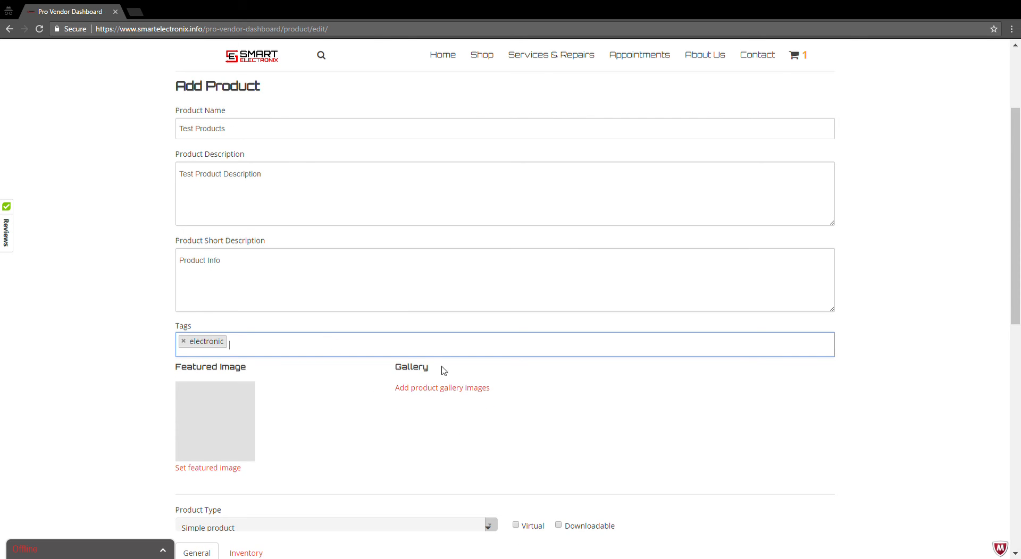
Set the gold smartphone picture from the media library as the product's featured image, leaving the gallery empty.
scroll(443, 372, "down", 3)
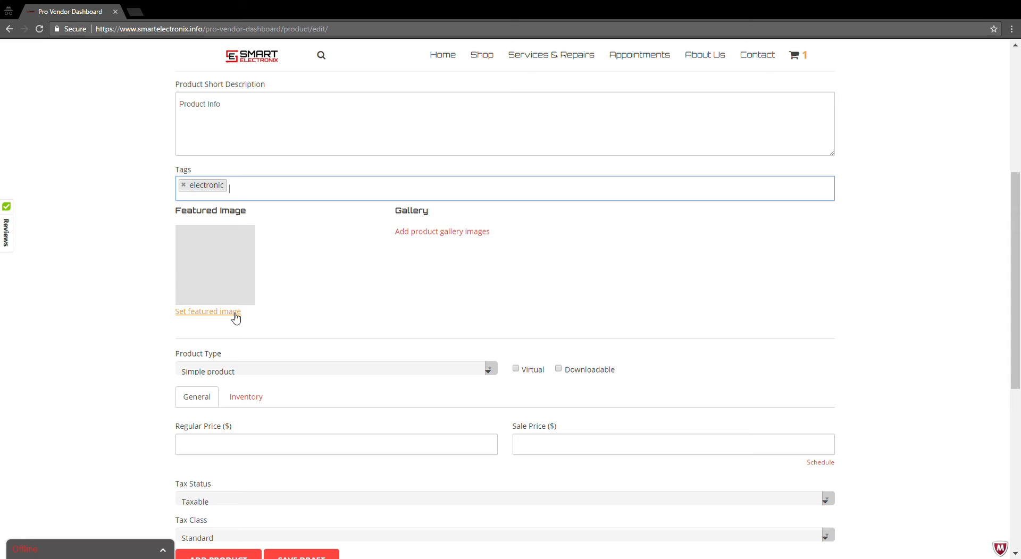
left_click(235, 318)
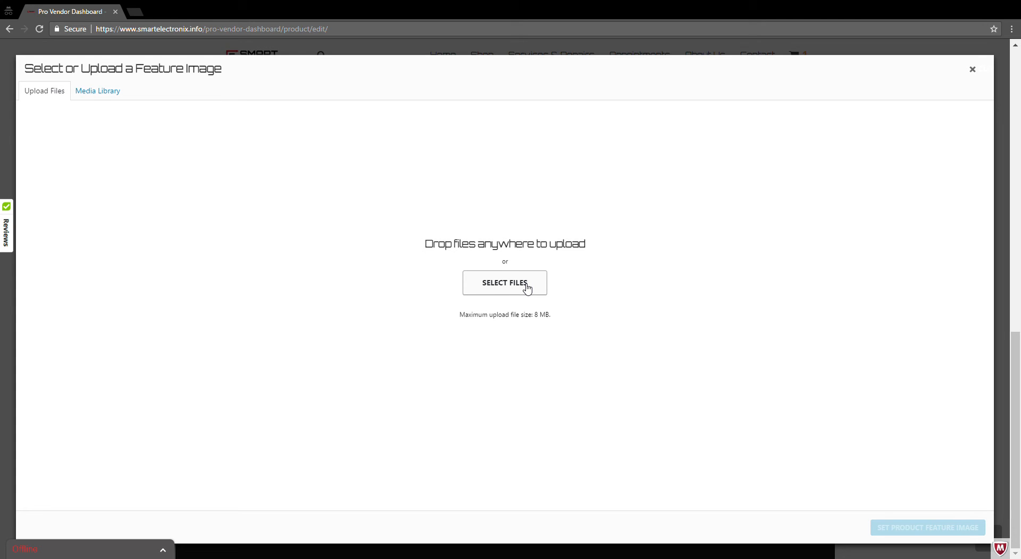
left_click(116, 98)
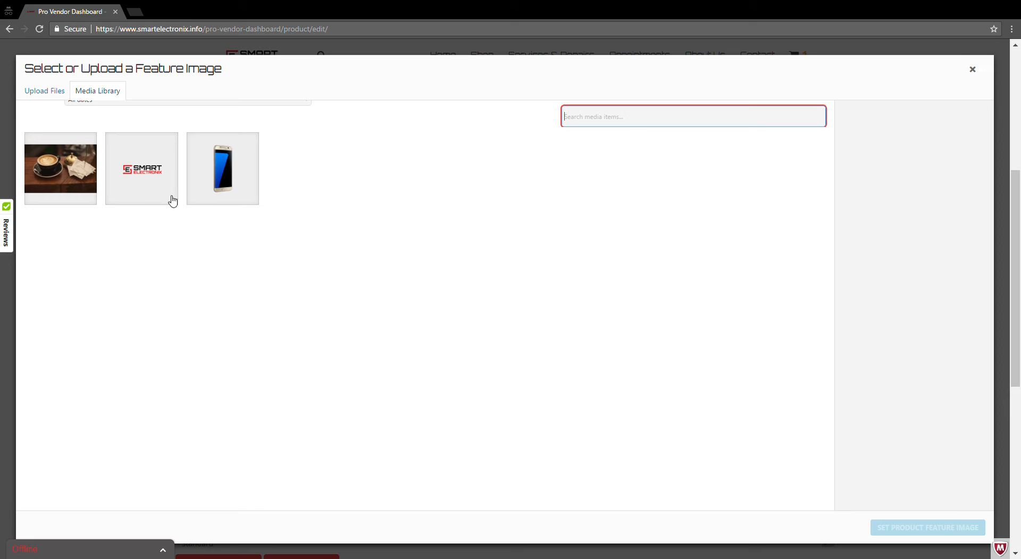
left_click(228, 195)
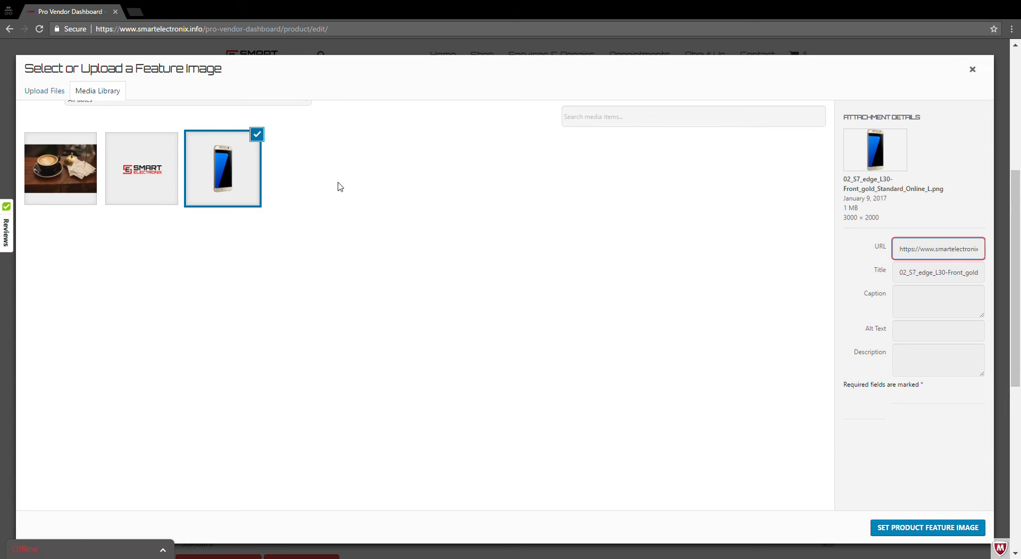
left_click(926, 528)
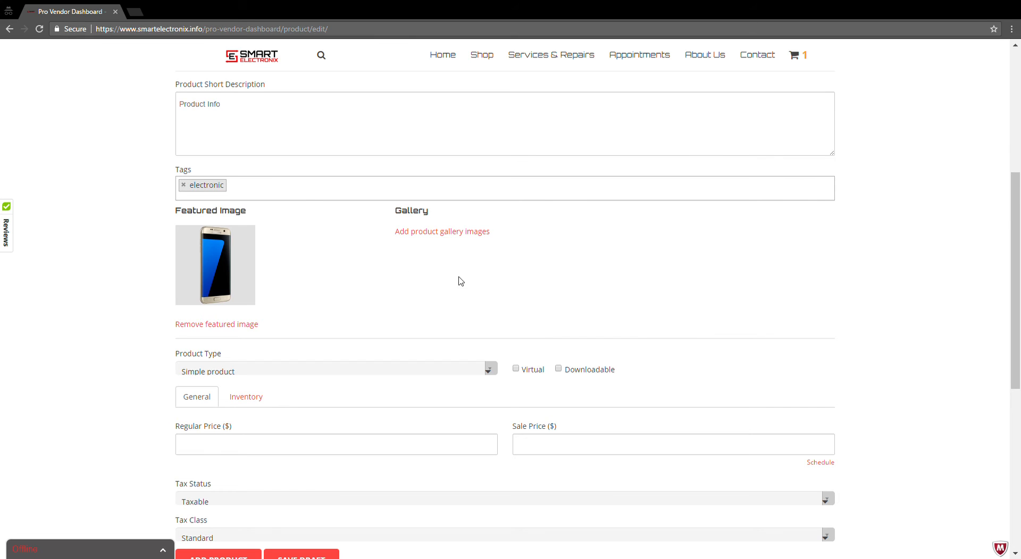
left_click(462, 241)
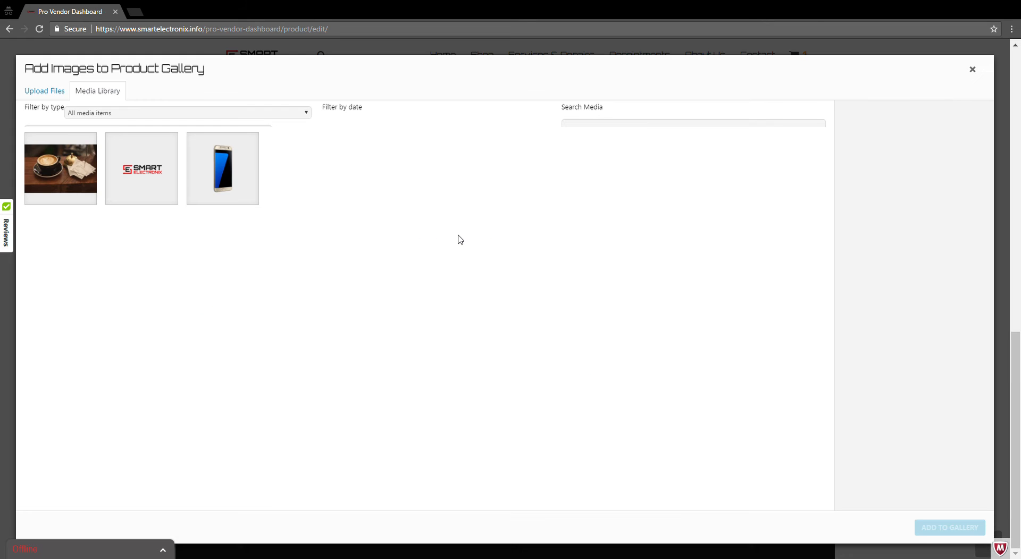
left_click(973, 72)
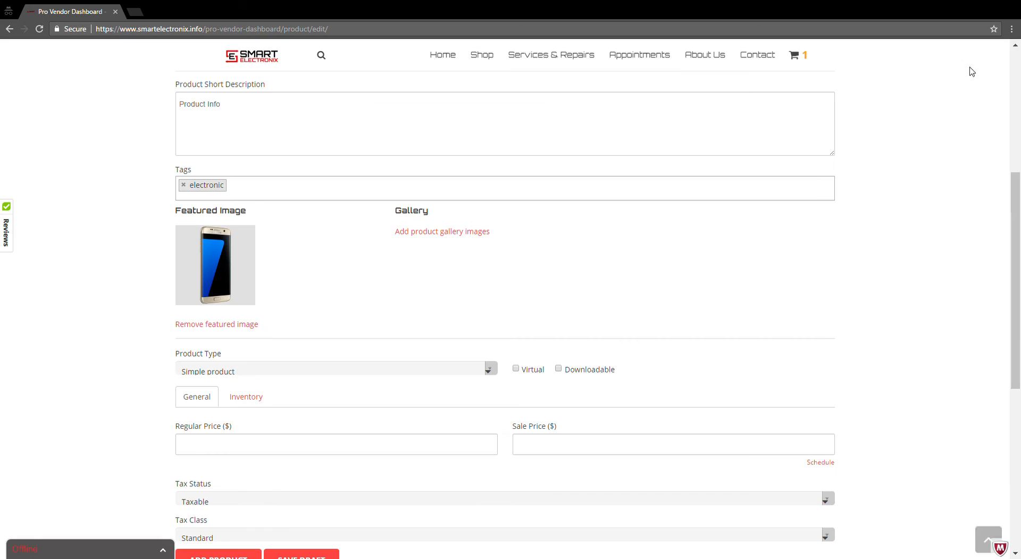
Set the simple product's regular price to $54.99.
scroll(434, 276, "down", 3)
scroll(433, 277, "down", 1)
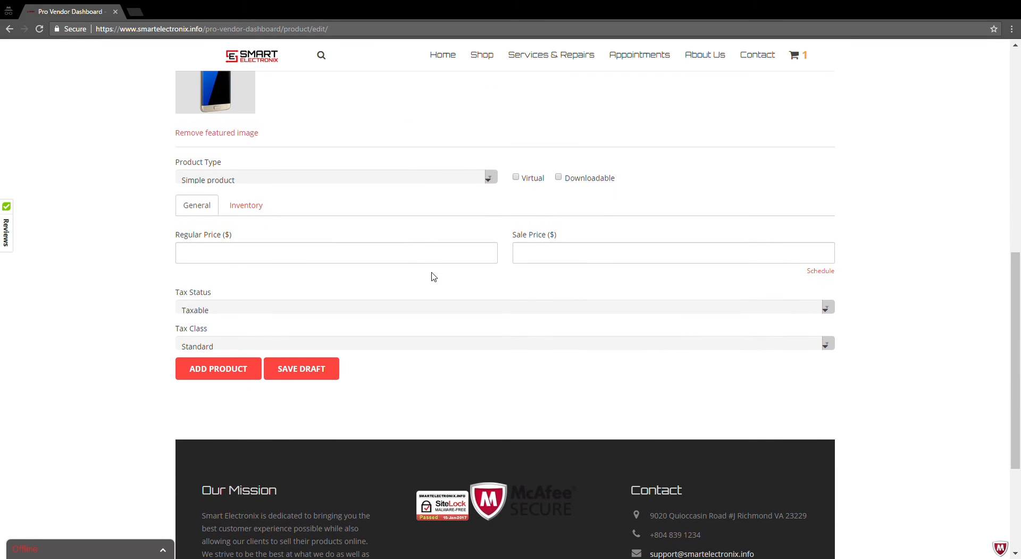
scroll(432, 302, "down", 2)
scroll(432, 302, "up", 2)
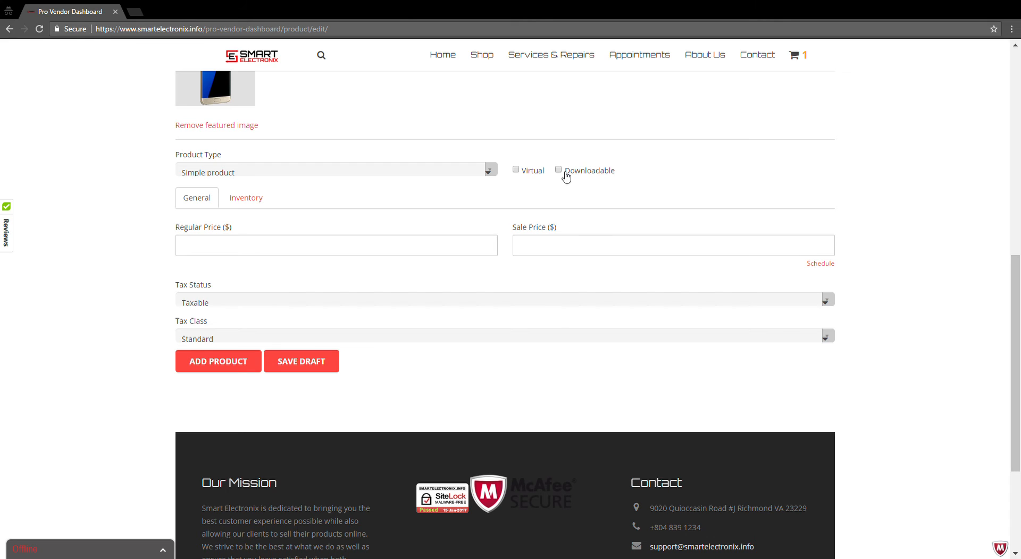
left_click(320, 248)
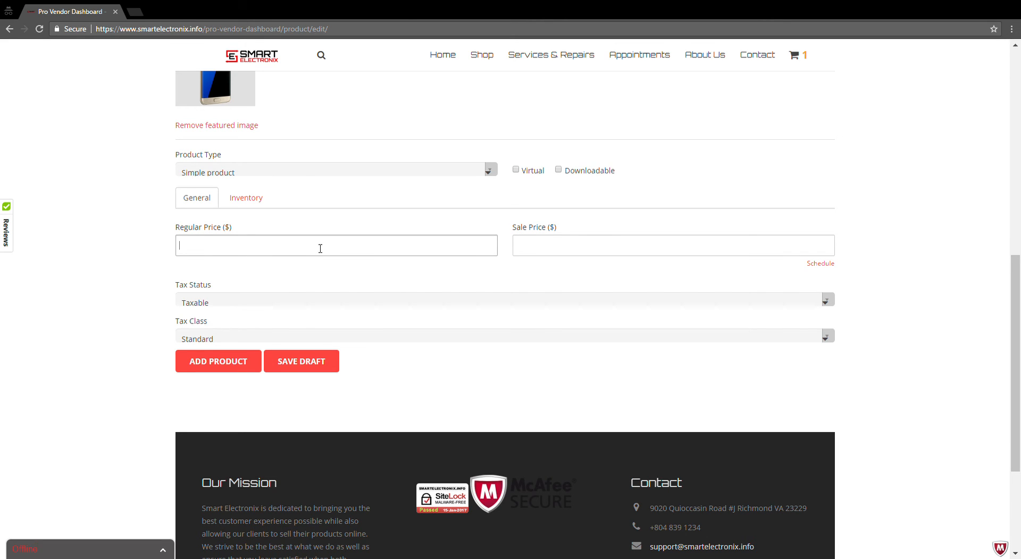
type("54.99")
key("Tab")
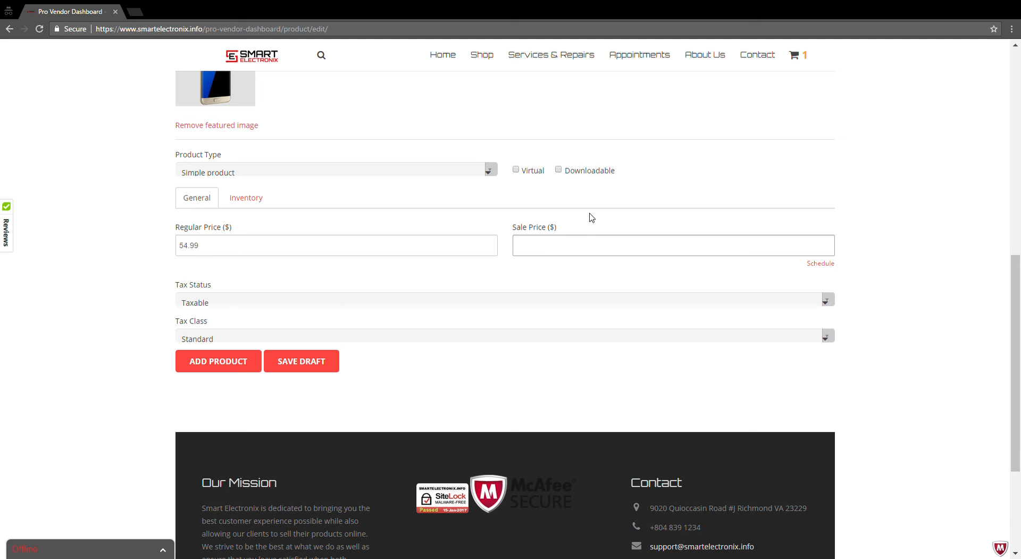
Look at the sale schedule date fields and the available tax status options without changing them.
left_click(820, 264)
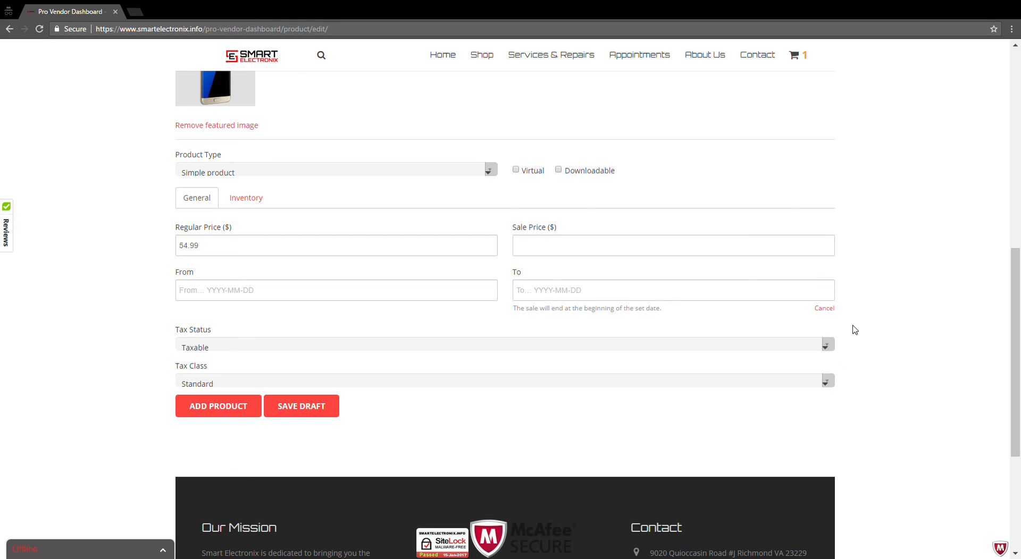
left_click(827, 309)
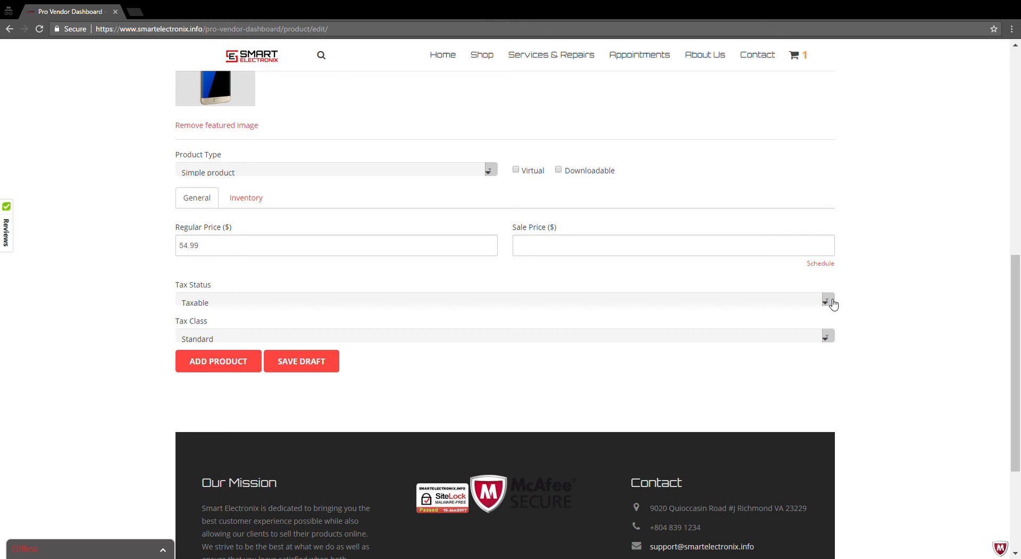
left_click(832, 304)
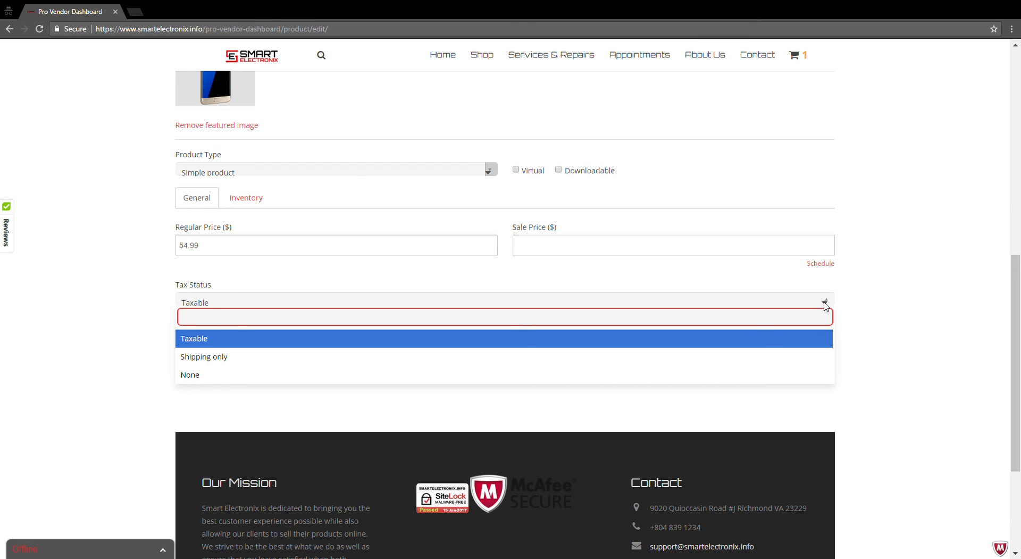
left_click(825, 304)
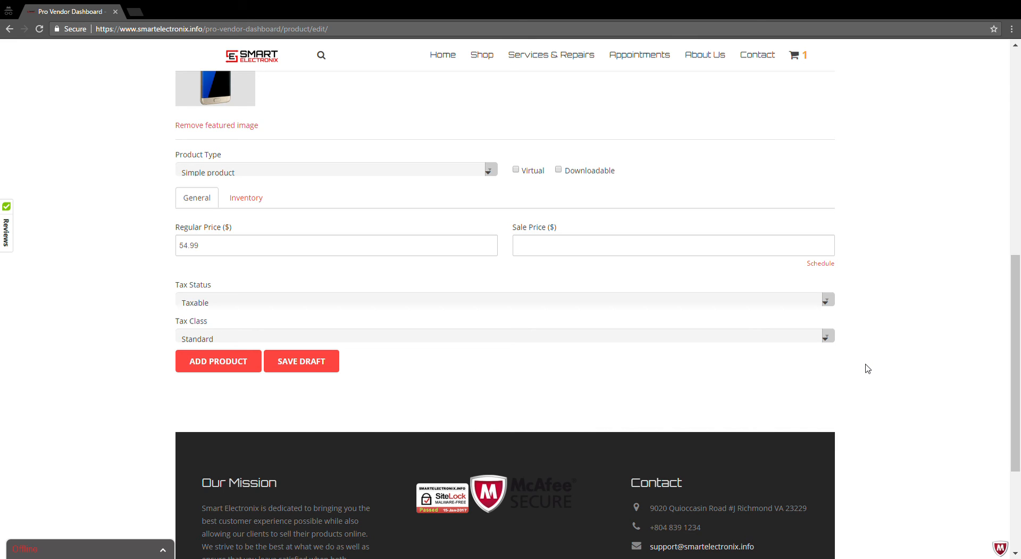
Submit the completed form to add the product and view its store page in a new tab.
scroll(868, 368, "up", 7)
scroll(868, 371, "up", 2)
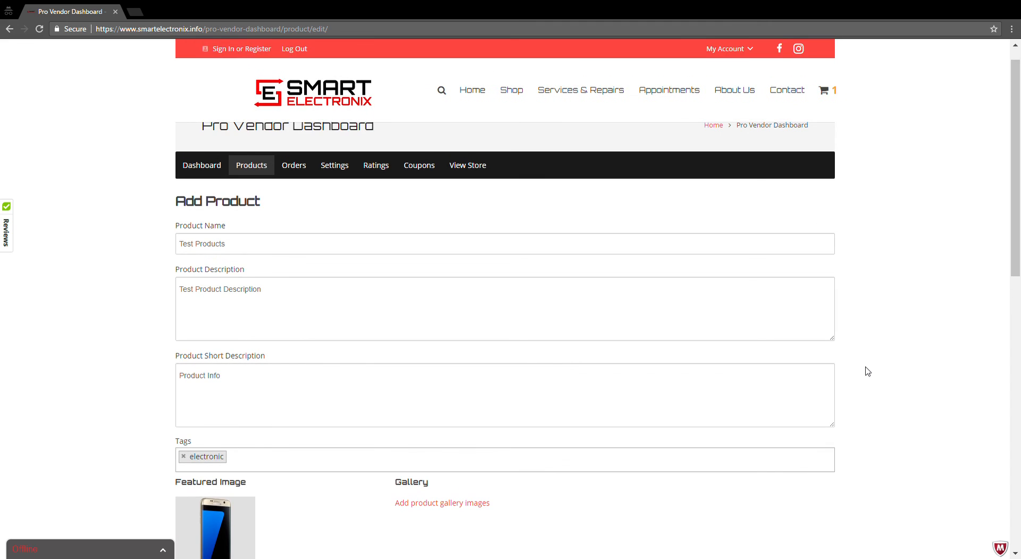
scroll(868, 371, "down", 8)
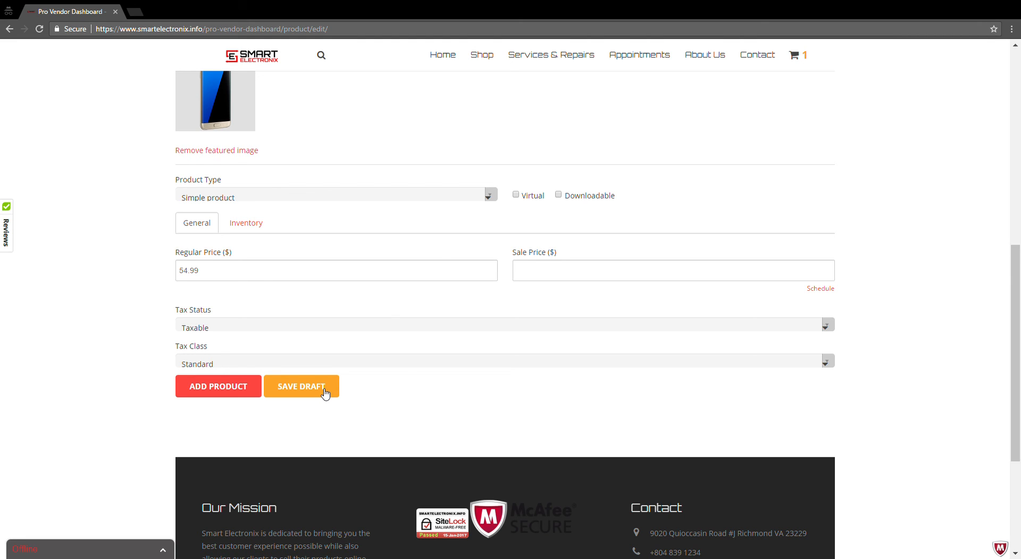
left_click(232, 388)
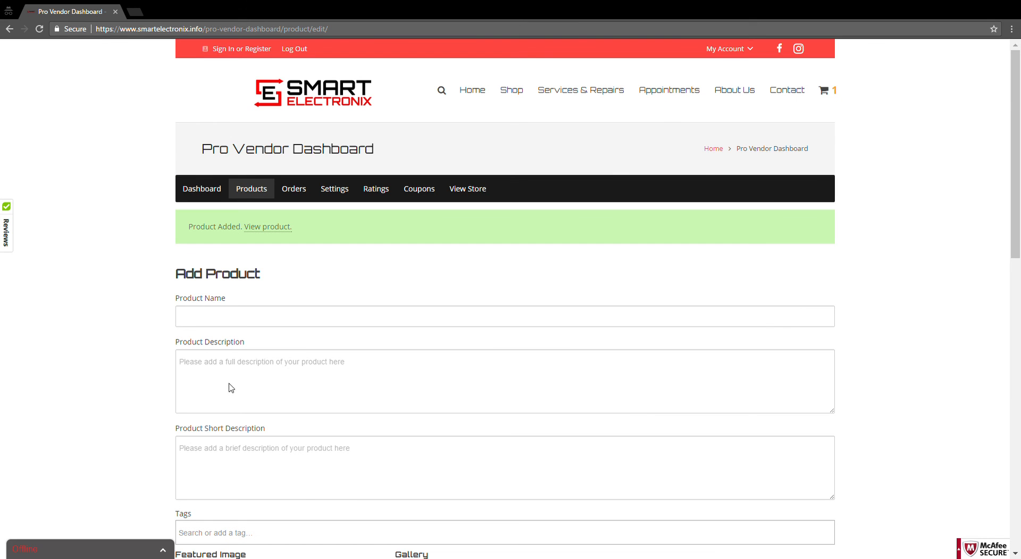
middle_click(287, 229)
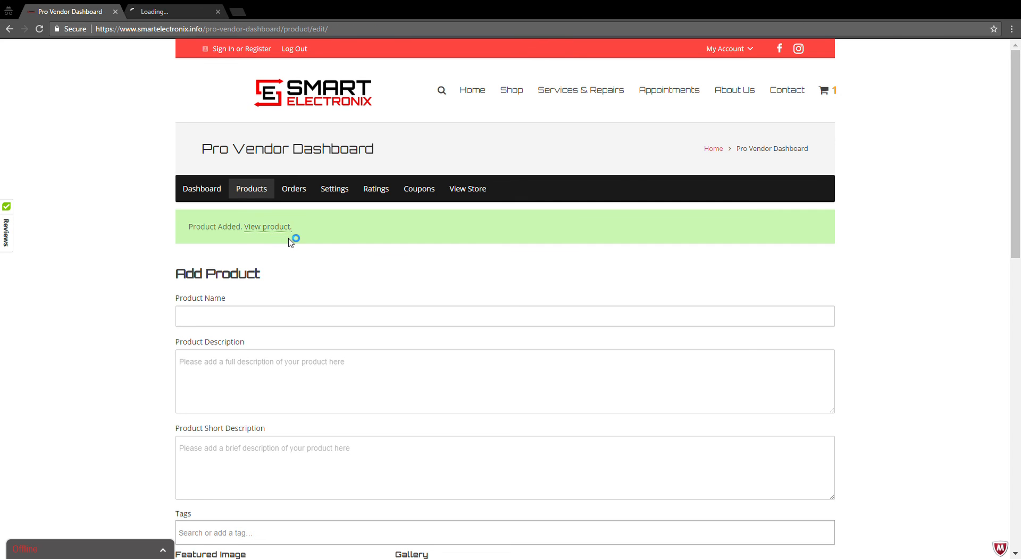
left_click(176, 13)
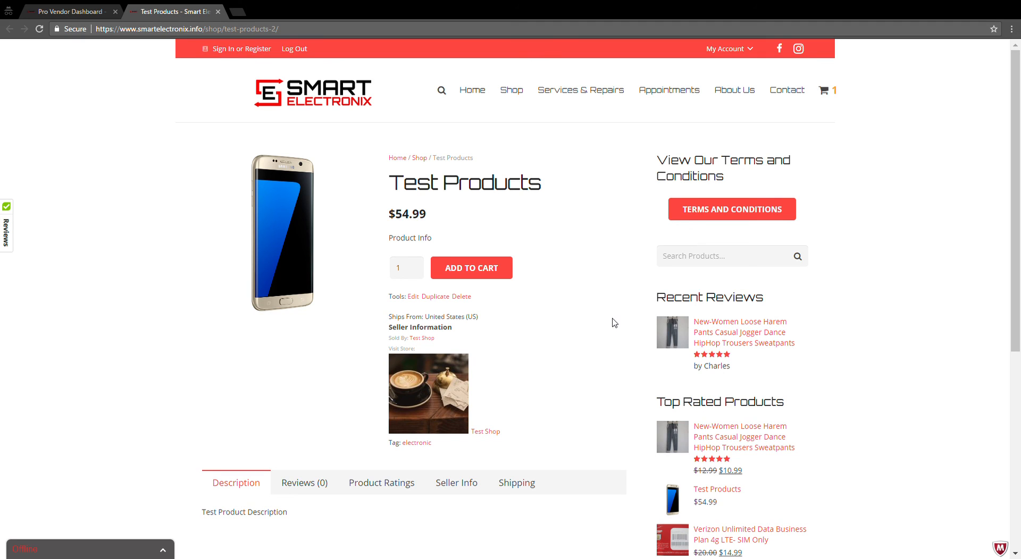
Review the Test Products store page, checking its reviews, product ratings, seller info and shipping sections before returning to the description.
scroll(614, 323, "down", 2)
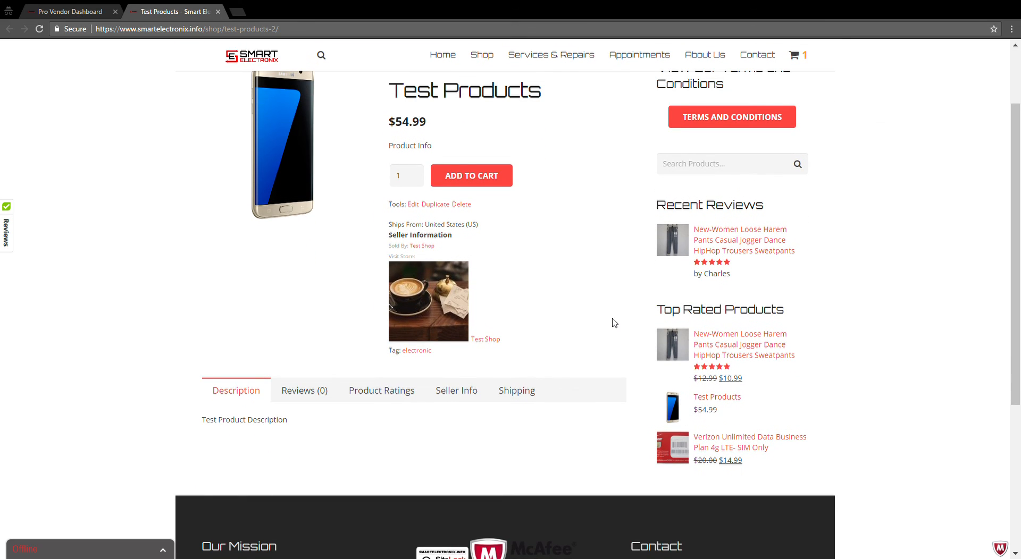
scroll(614, 323, "up", 1)
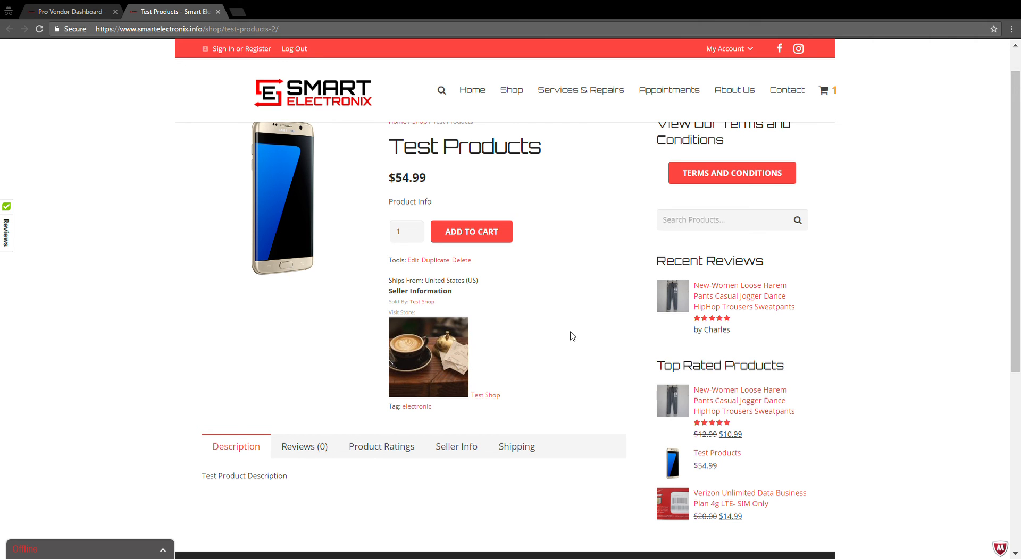
scroll(572, 336, "down", 3)
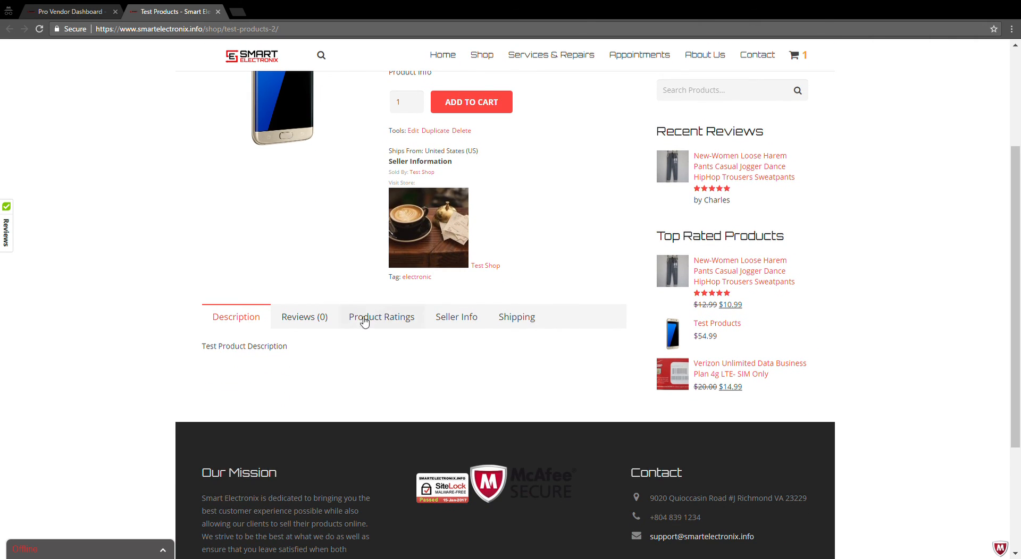
left_click(313, 323)
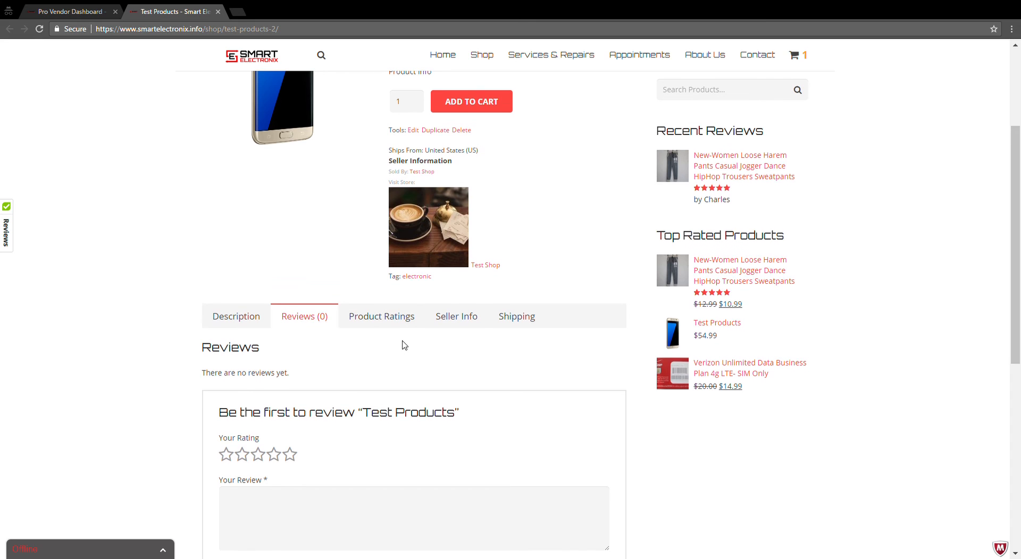
scroll(393, 298, "down", 1)
left_click(386, 272)
left_click(458, 274)
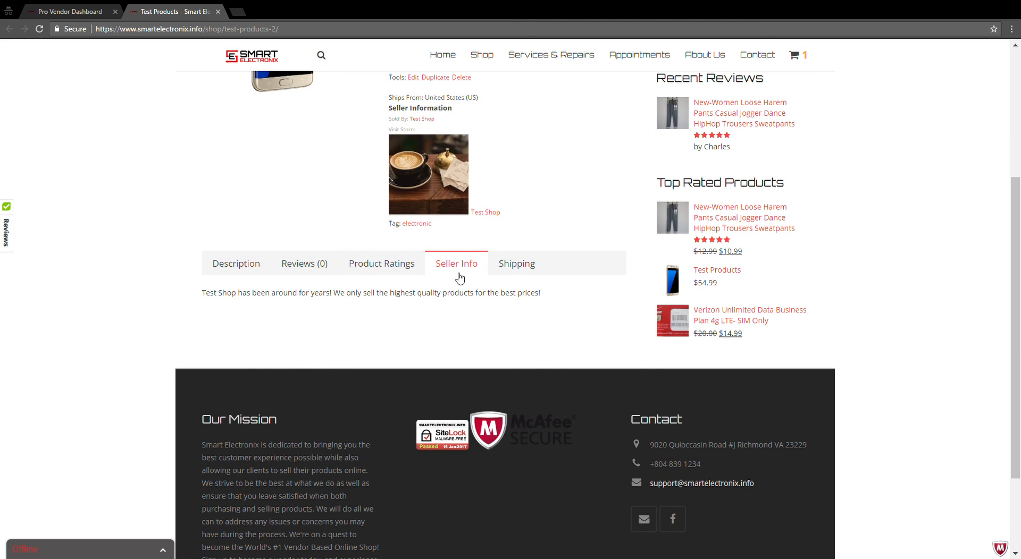
left_click(529, 273)
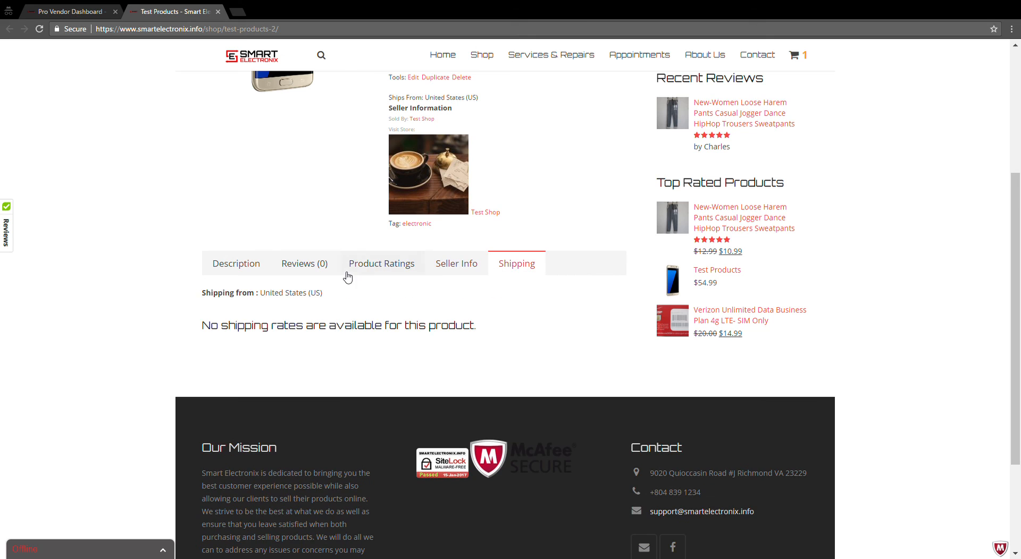
left_click(238, 266)
scroll(426, 204, "up", 4)
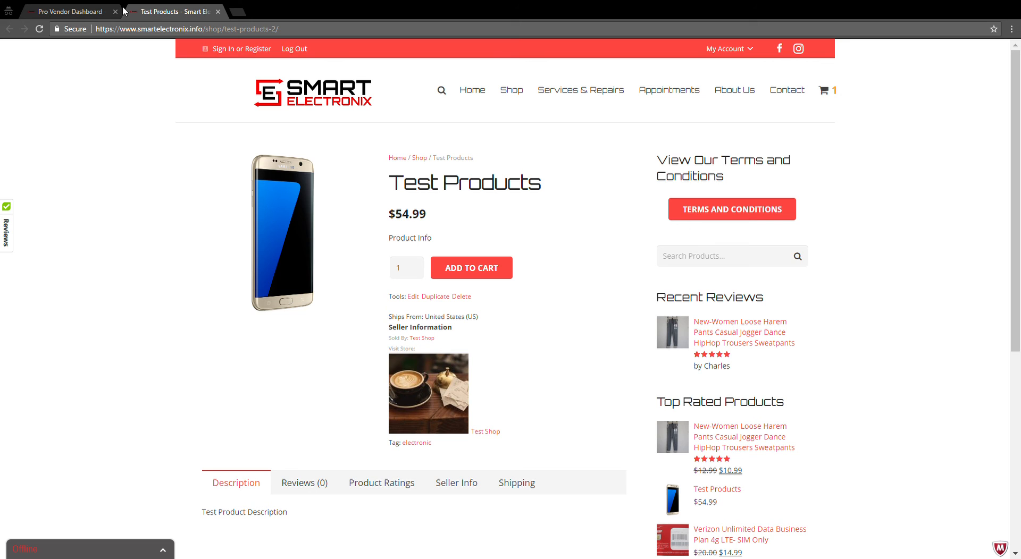
Close the Test Products store page and return to the vendor dashboard's product form.
left_click(69, 12)
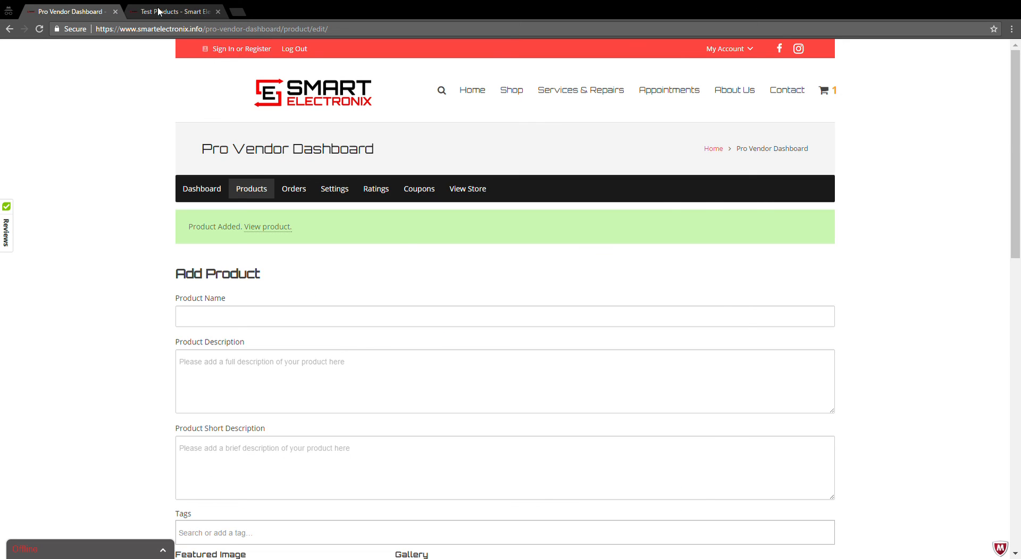
left_click(159, 12)
left_click(217, 12)
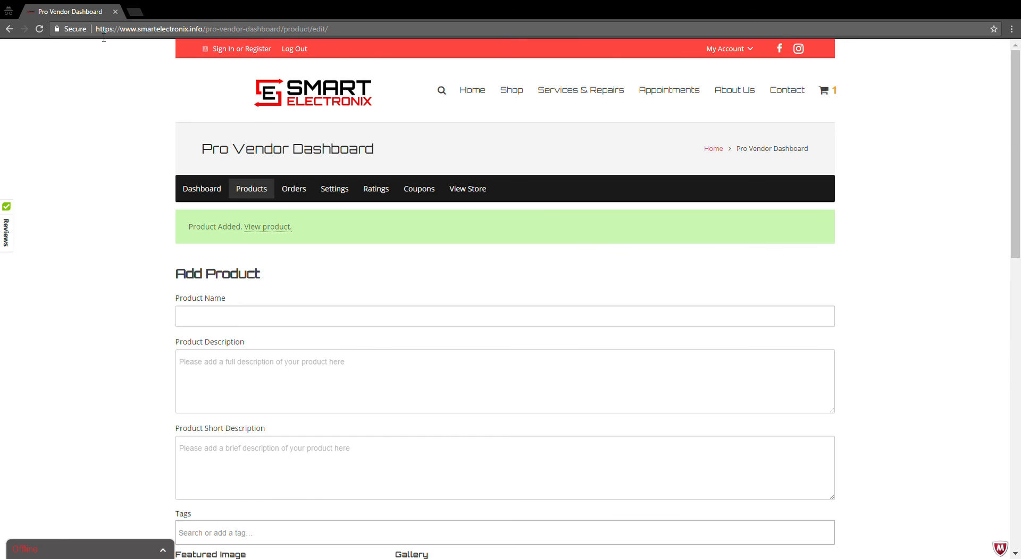